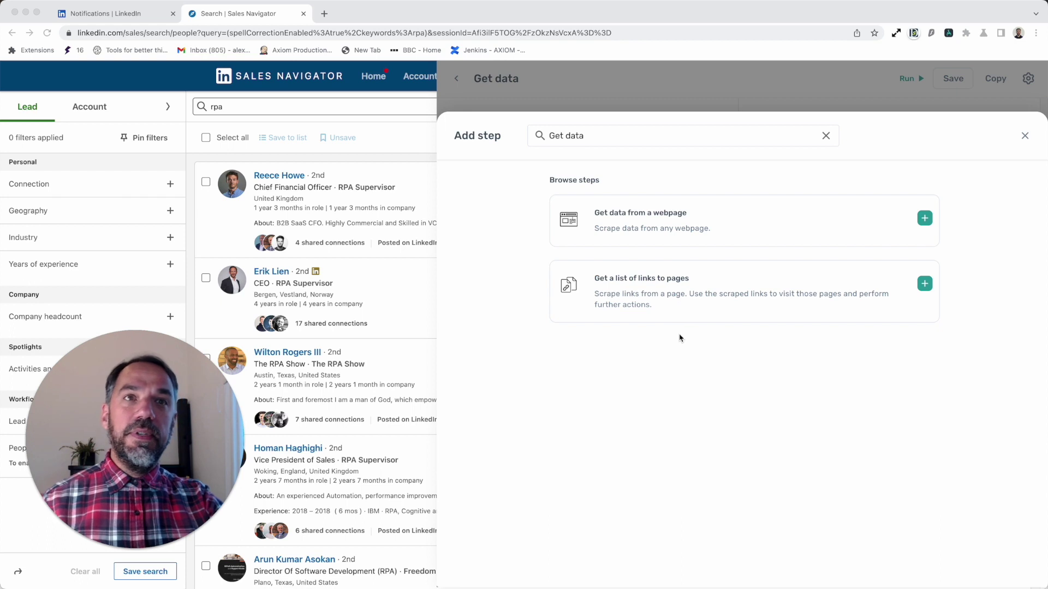
- Add a 'Get data from a webpage' step and launch its selector tool over the Sales Navigator results
{"action": "left_click", "coordinate": [670, 236]}
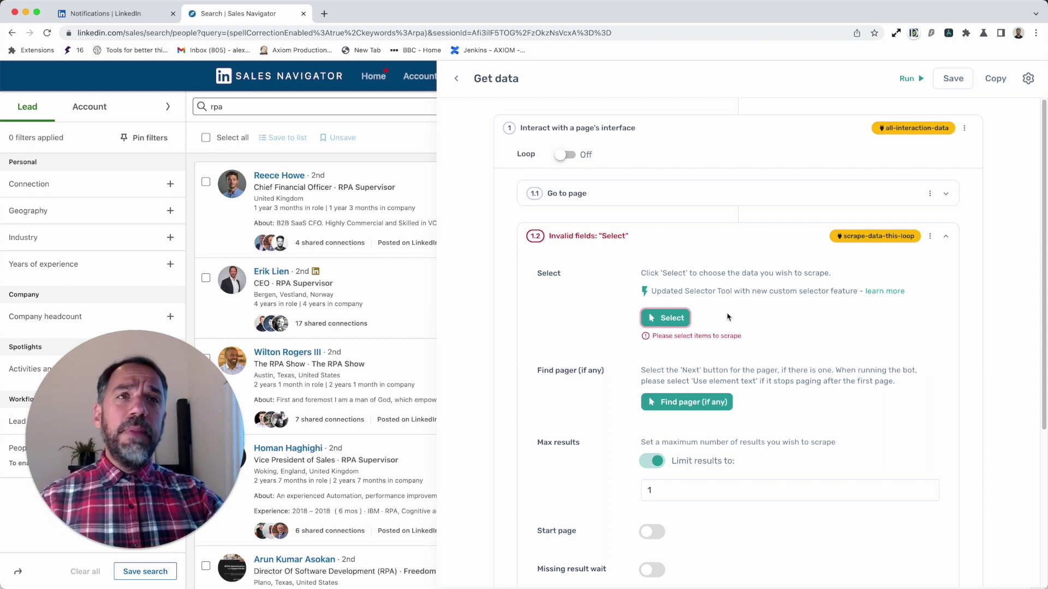
{"action": "left_click", "coordinate": [682, 319]}
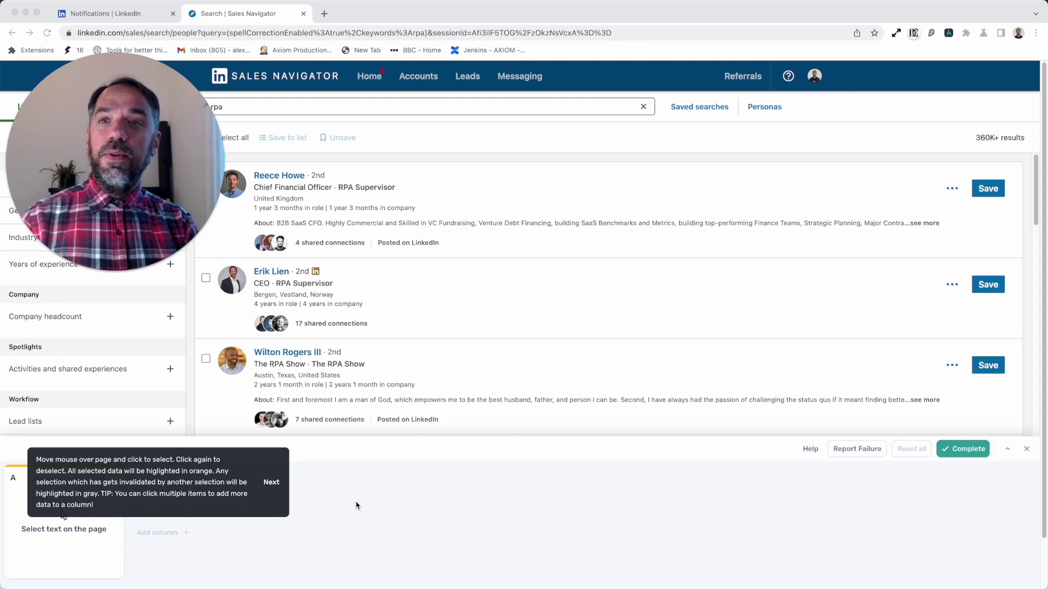
- Step through the data picker's onboarding tooltips and finish them with Done
{"action": "left_click", "coordinate": [267, 483]}
{"action": "left_click", "coordinate": [269, 485]}
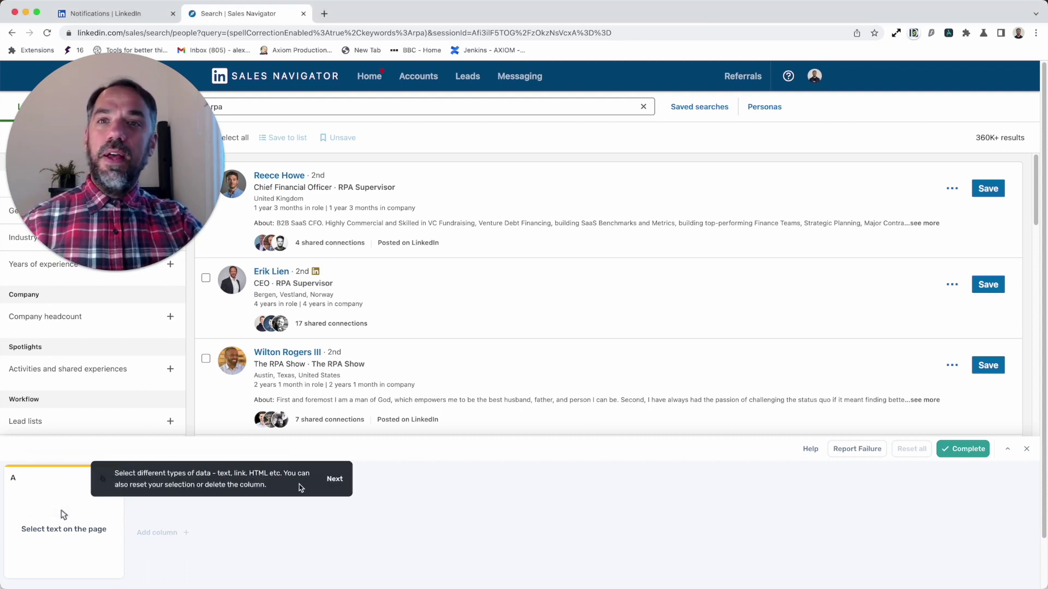
{"action": "left_click", "coordinate": [329, 481]}
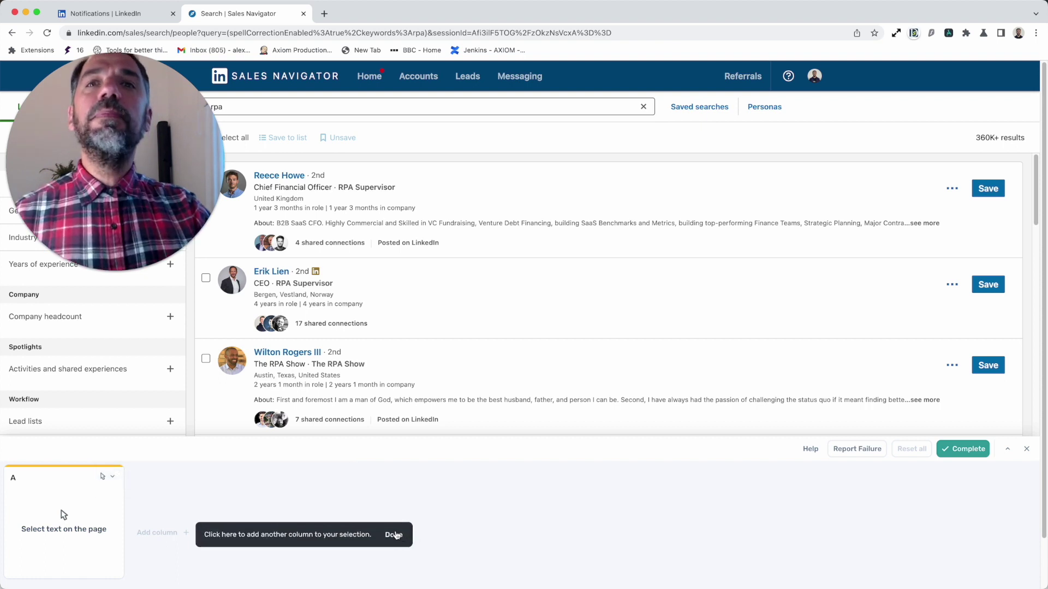
{"action": "left_click", "coordinate": [394, 535]}
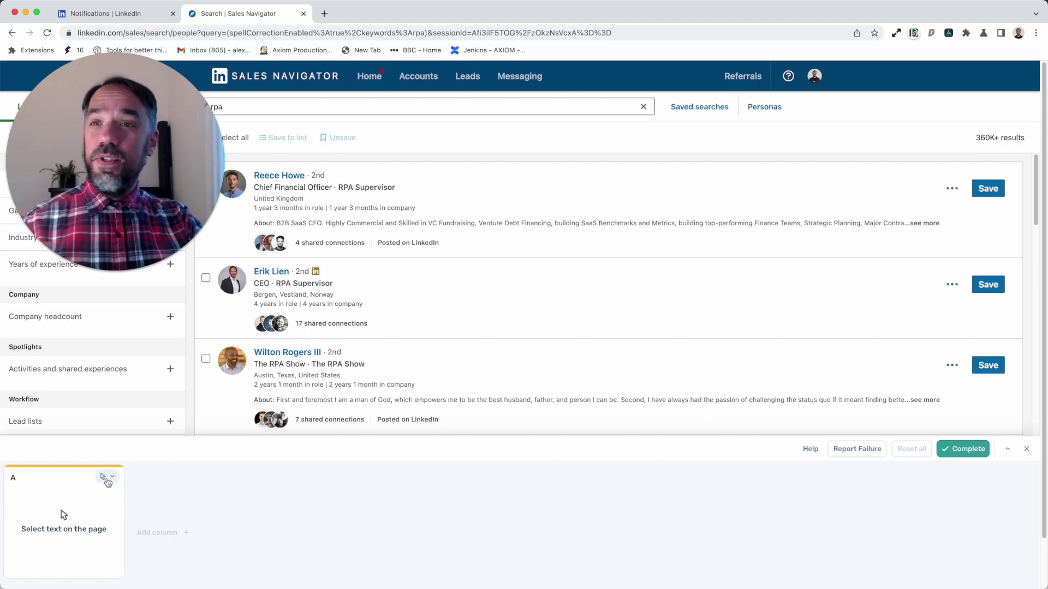
- Capture lead names in column A and lead job titles in a new column B
{"action": "left_click", "coordinate": [280, 176]}
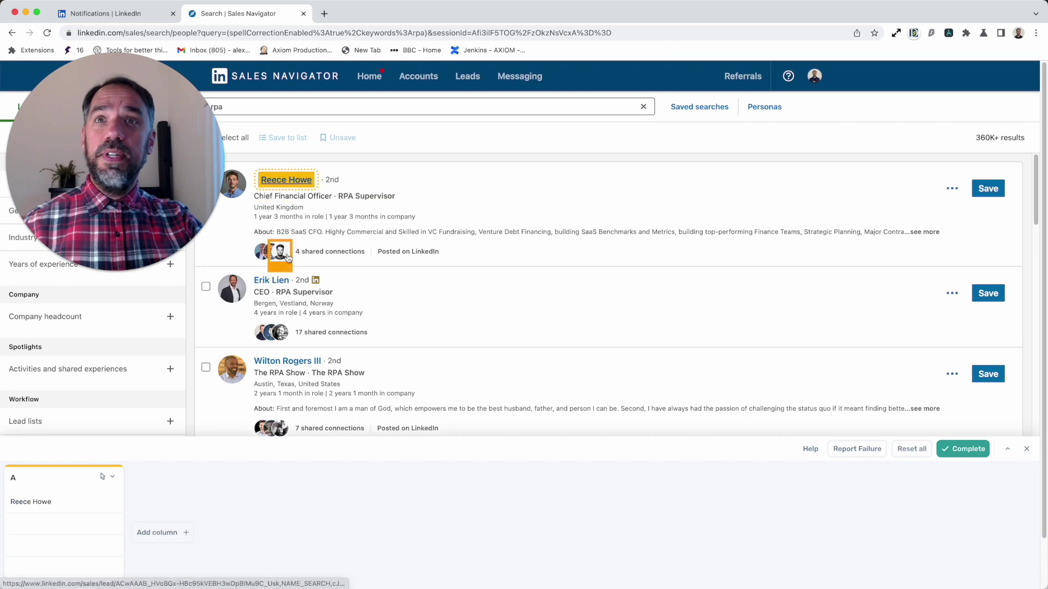
{"action": "left_click", "coordinate": [289, 282]}
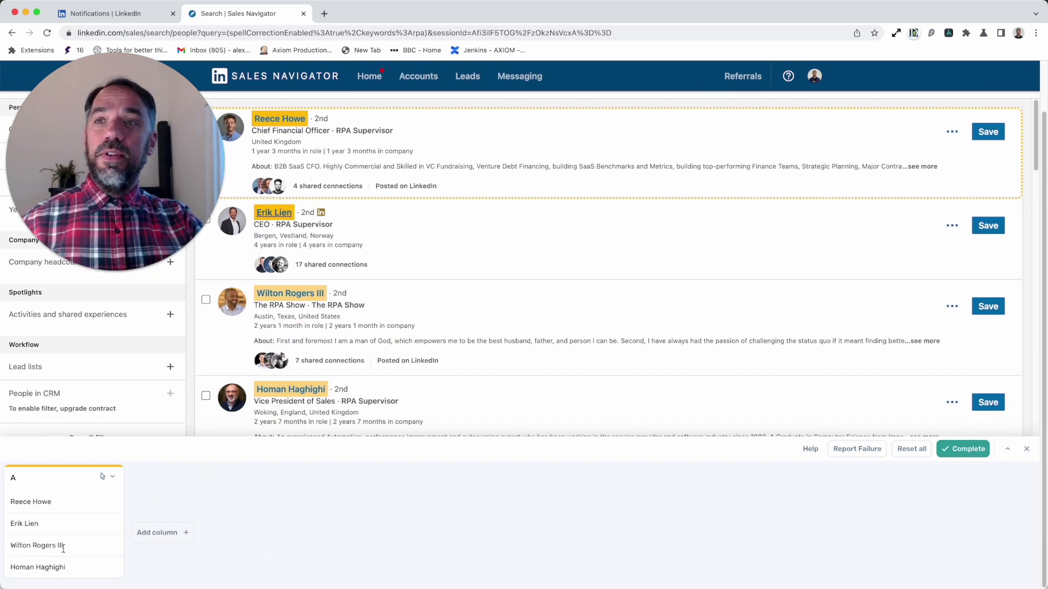
{"action": "left_click", "coordinate": [160, 533]}
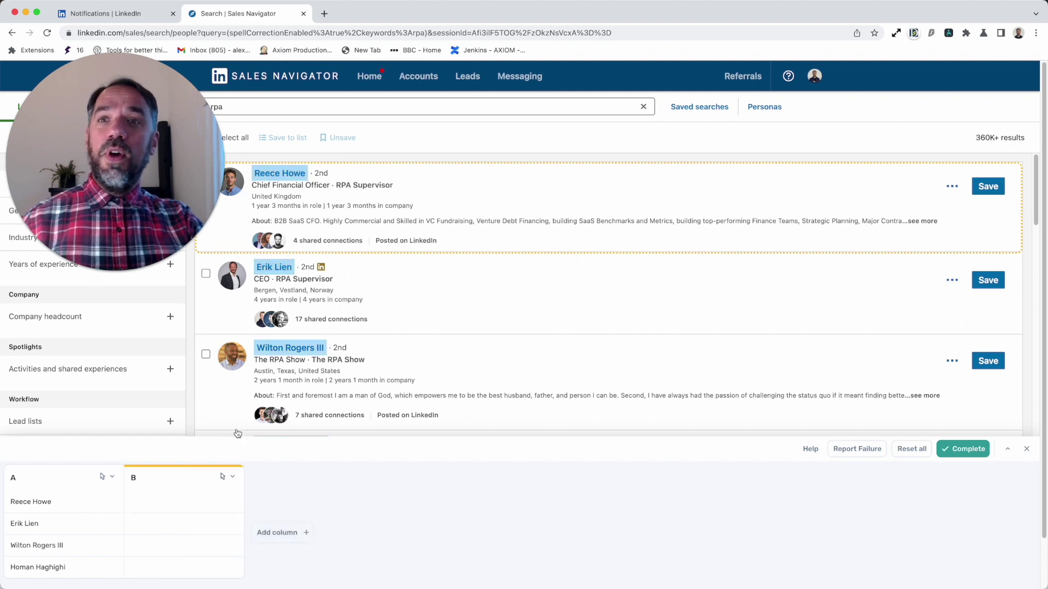
{"action": "left_click", "coordinate": [306, 187]}
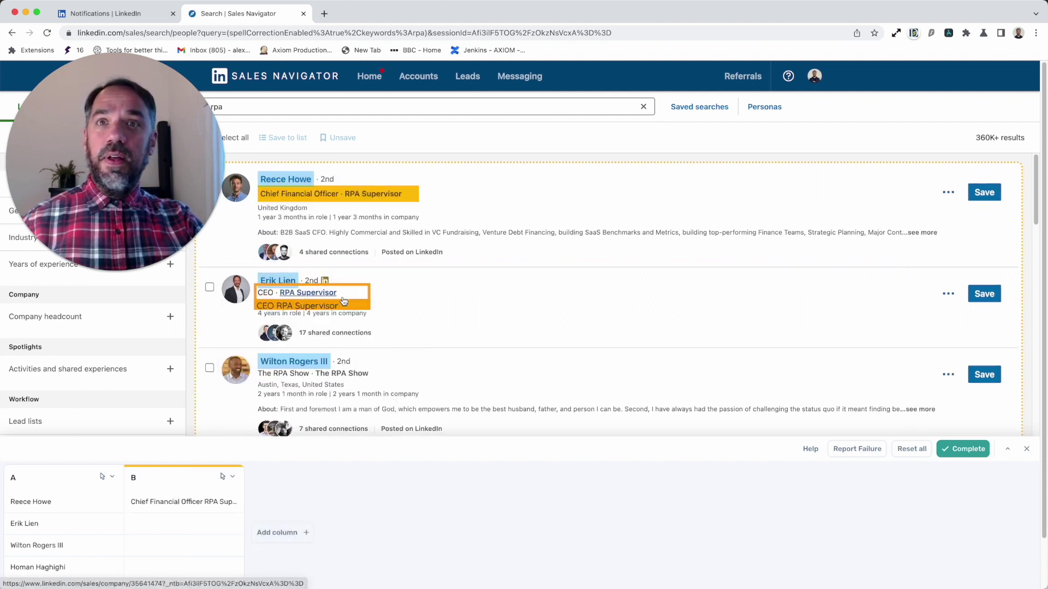
{"action": "left_click", "coordinate": [306, 292]}
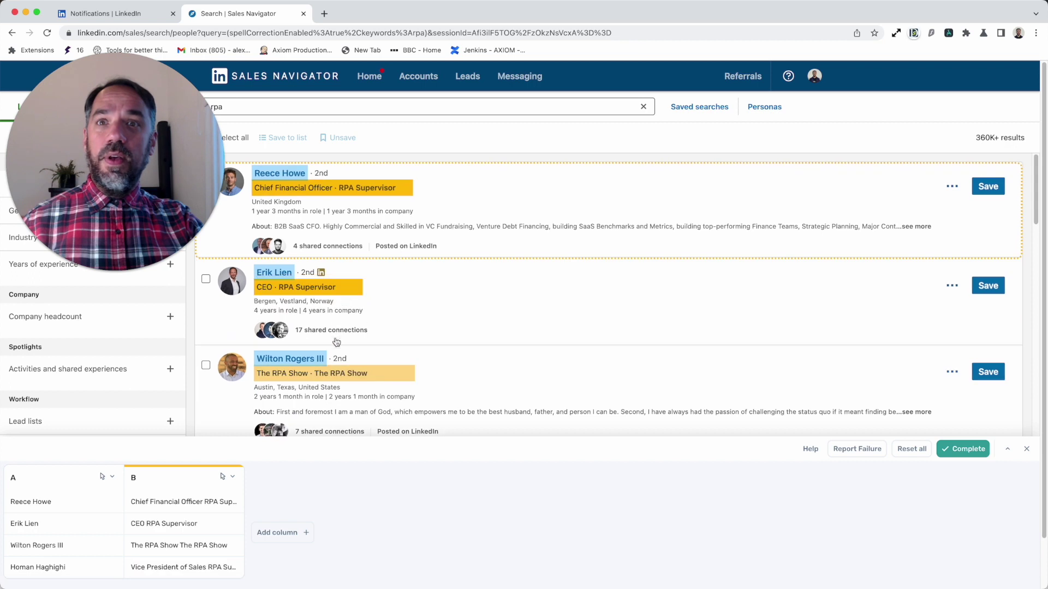
- Switch column B's data type to profile links, then capture lead locations in a new column C
{"action": "left_click", "coordinate": [223, 478]}
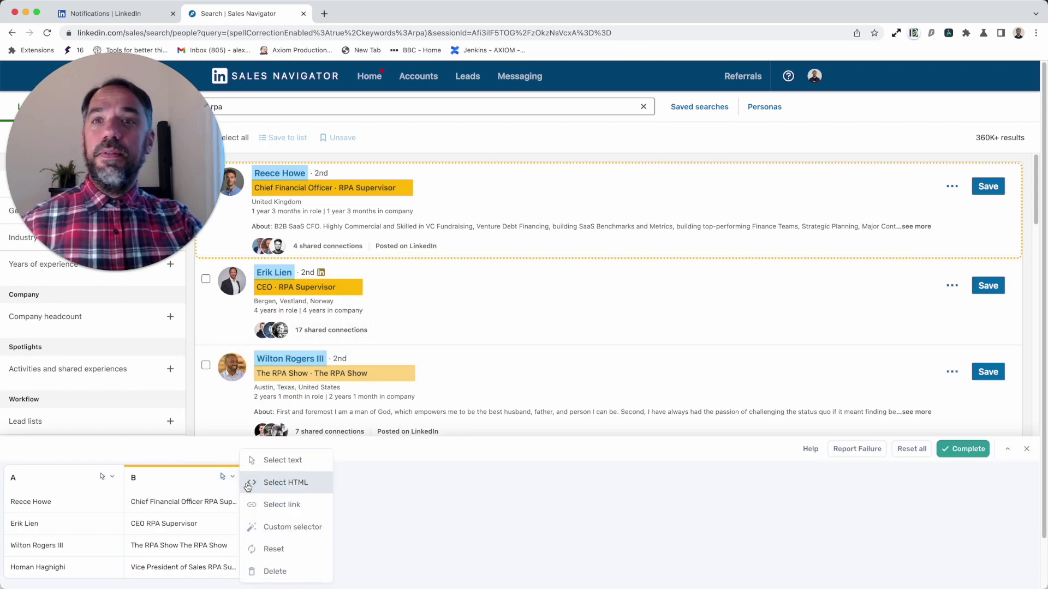
{"action": "left_click", "coordinate": [249, 483]}
{"action": "left_click", "coordinate": [230, 478]}
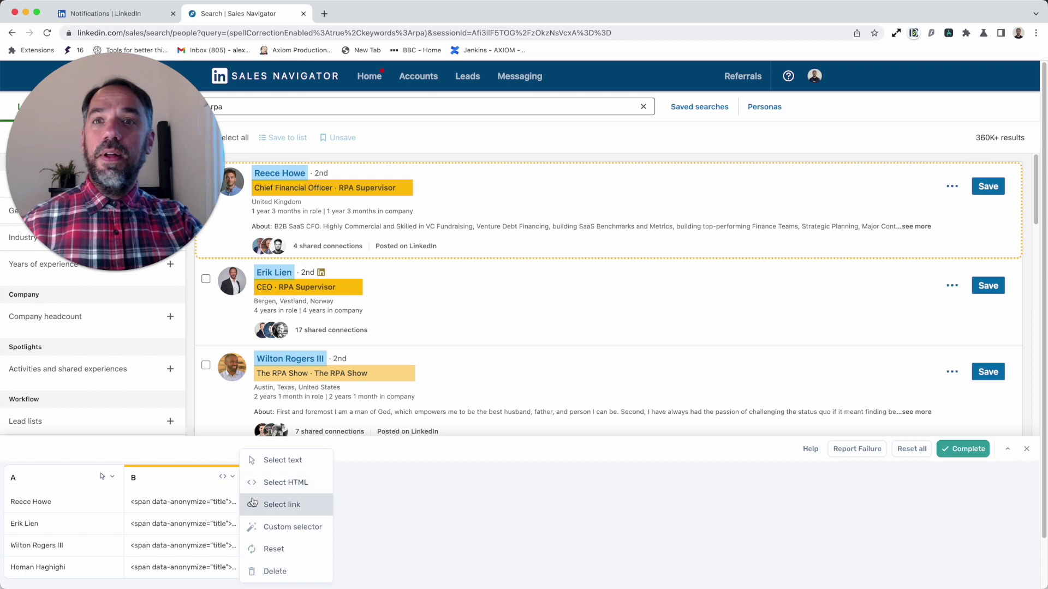
{"action": "left_click", "coordinate": [253, 503]}
{"action": "left_click", "coordinate": [275, 532]}
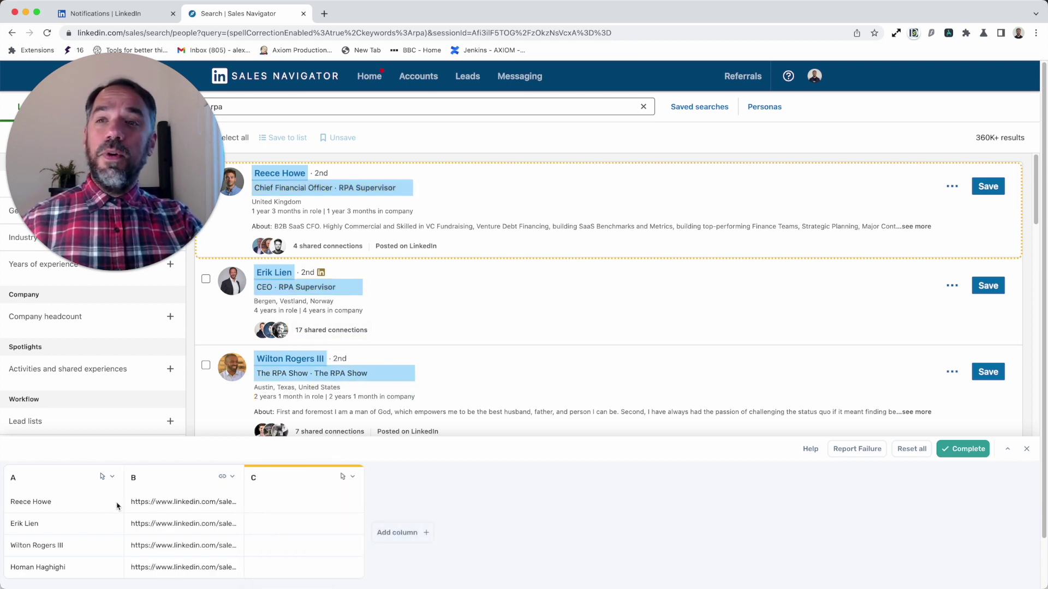
{"action": "left_click", "coordinate": [357, 305]}
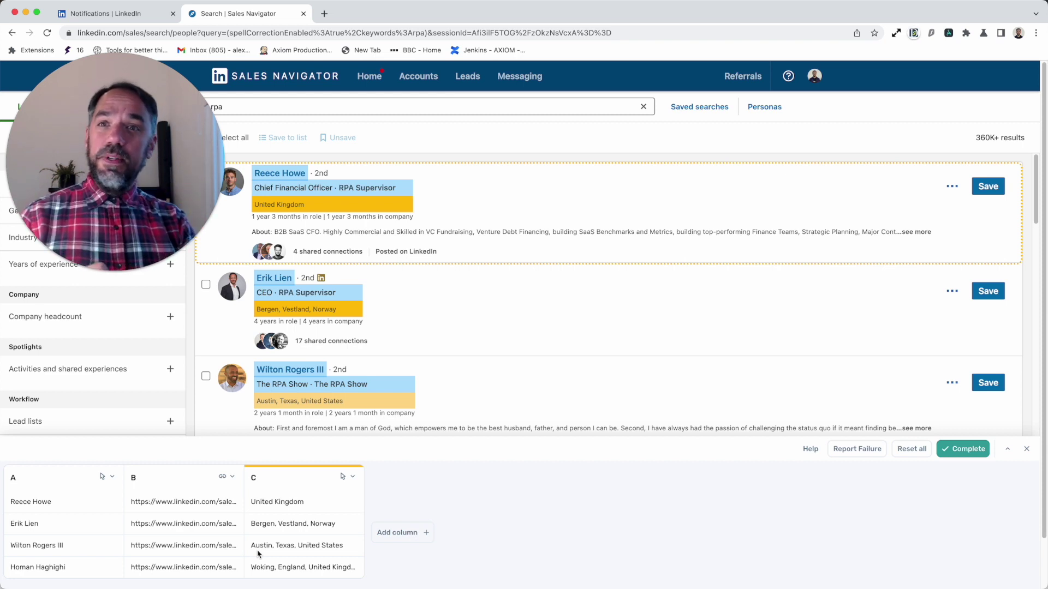
{"action": "left_click", "coordinate": [352, 478]}
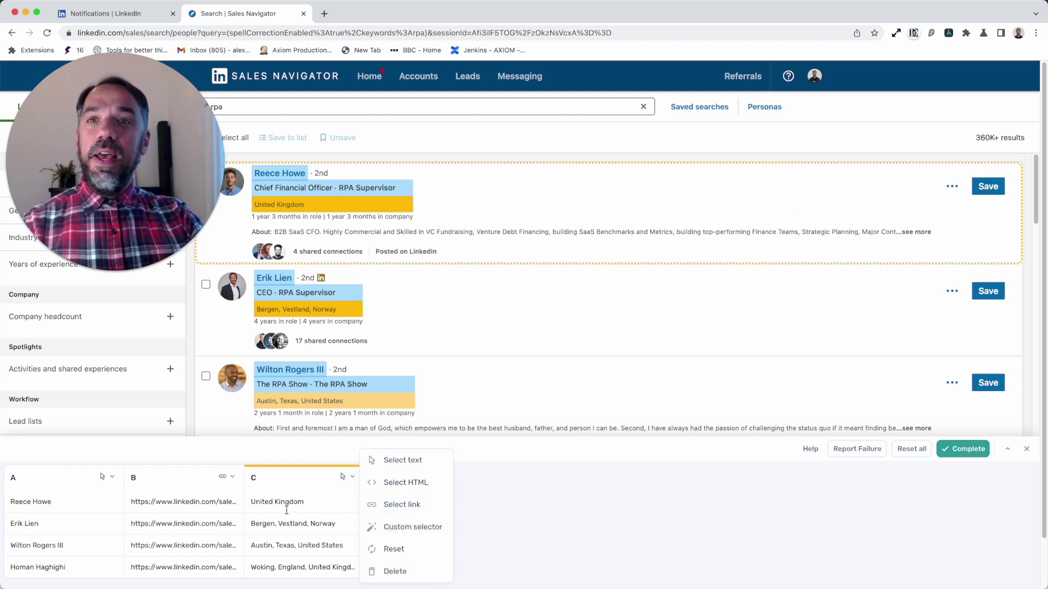
- Review the items captured by columns A, B and C, then choose Custom selector for column A
{"action": "left_click", "coordinate": [159, 486]}
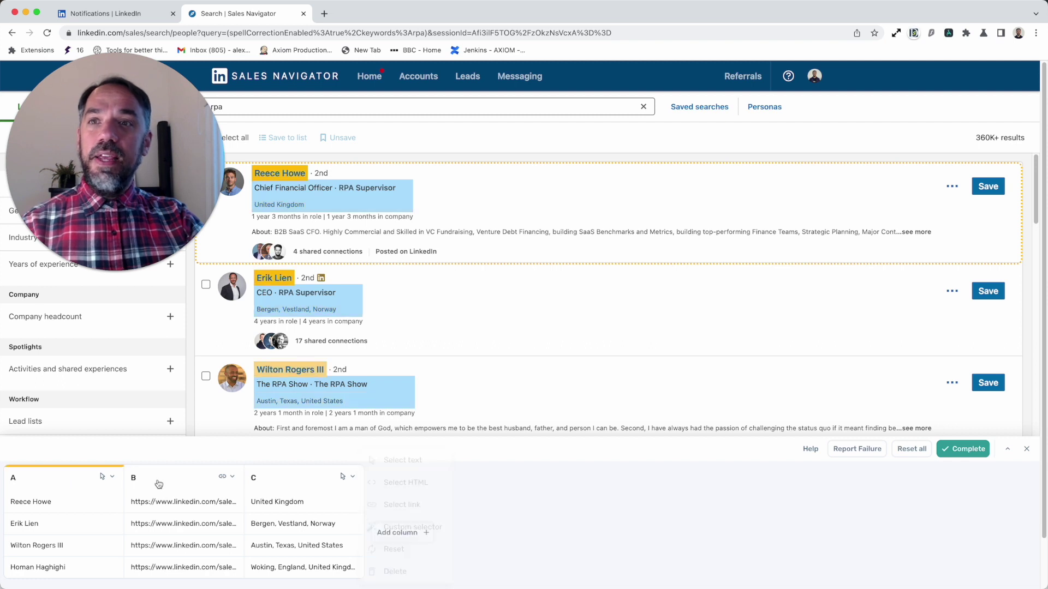
{"action": "left_click", "coordinate": [159, 484]}
{"action": "left_click", "coordinate": [273, 476]}
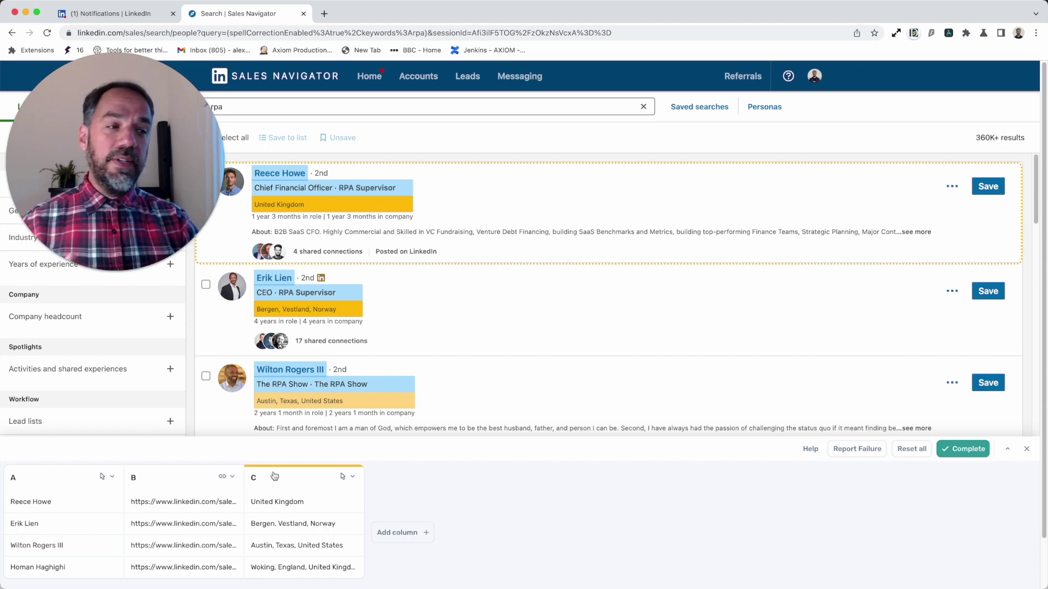
{"action": "left_click", "coordinate": [58, 479]}
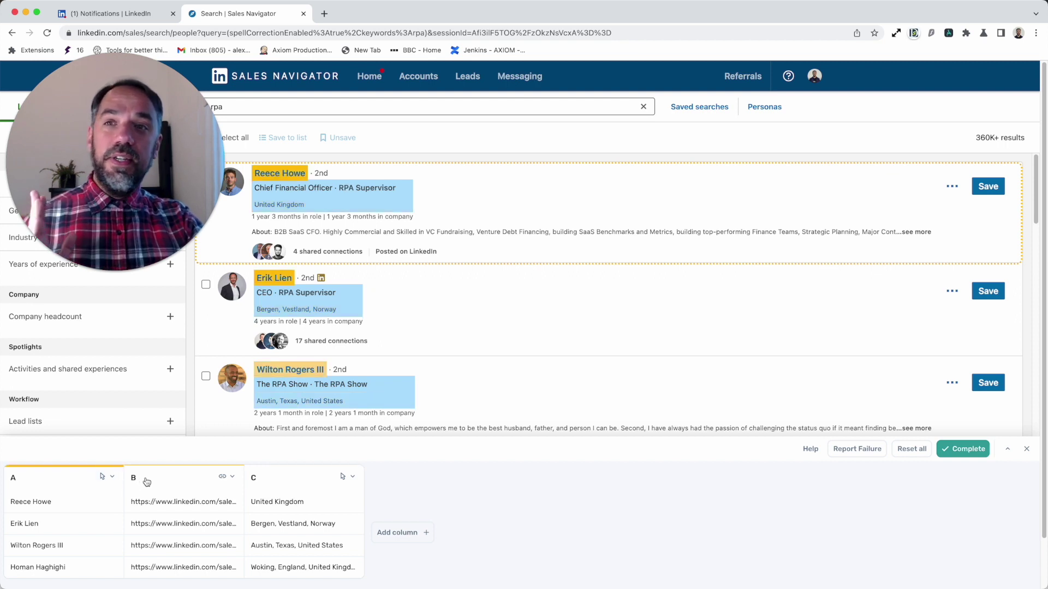
{"action": "left_click", "coordinate": [215, 479]}
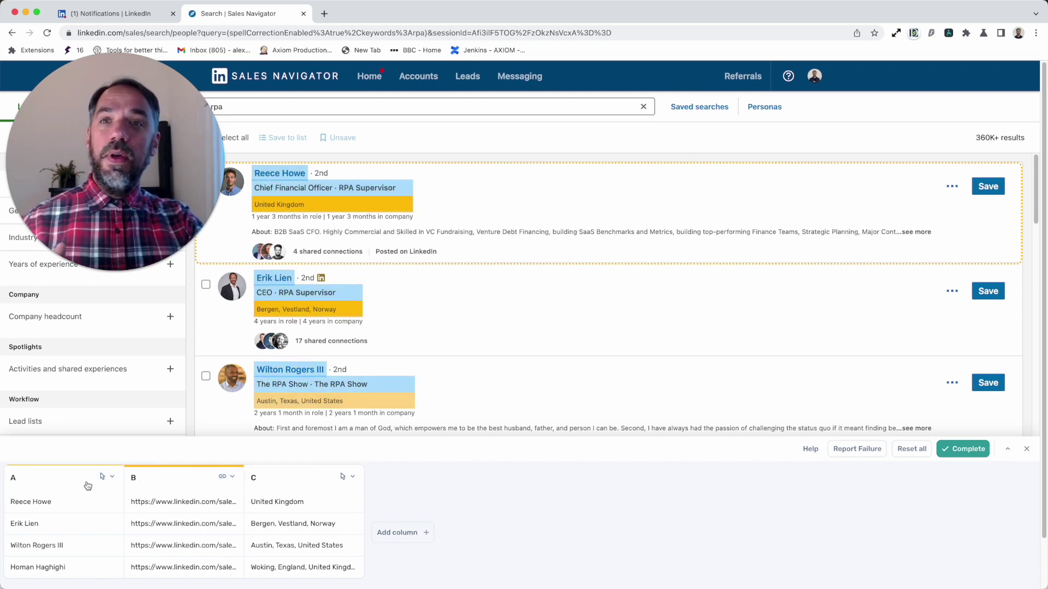
{"action": "left_click", "coordinate": [111, 479]}
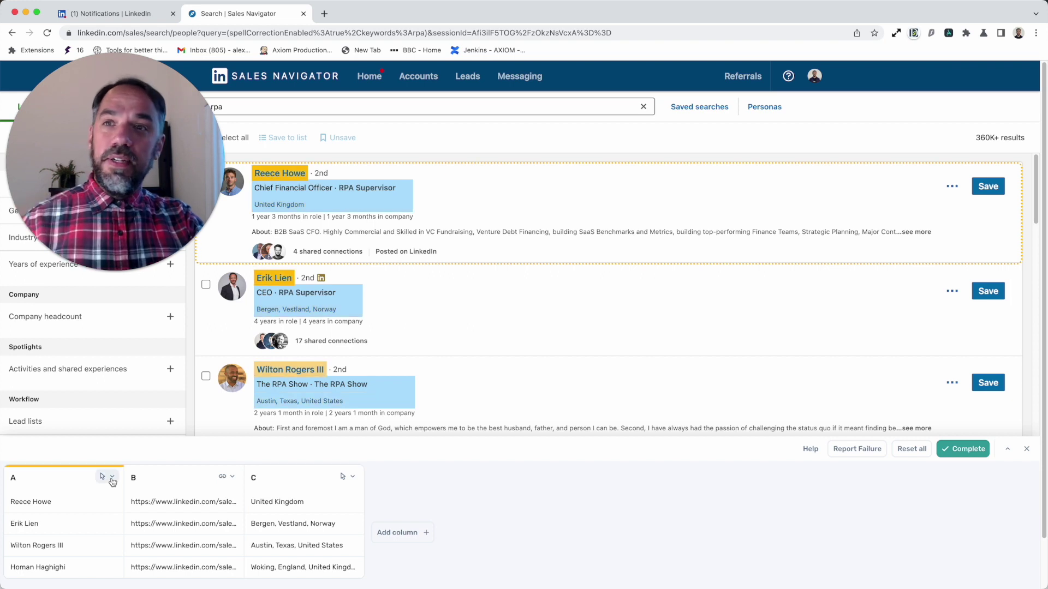
{"action": "left_click", "coordinate": [112, 479]}
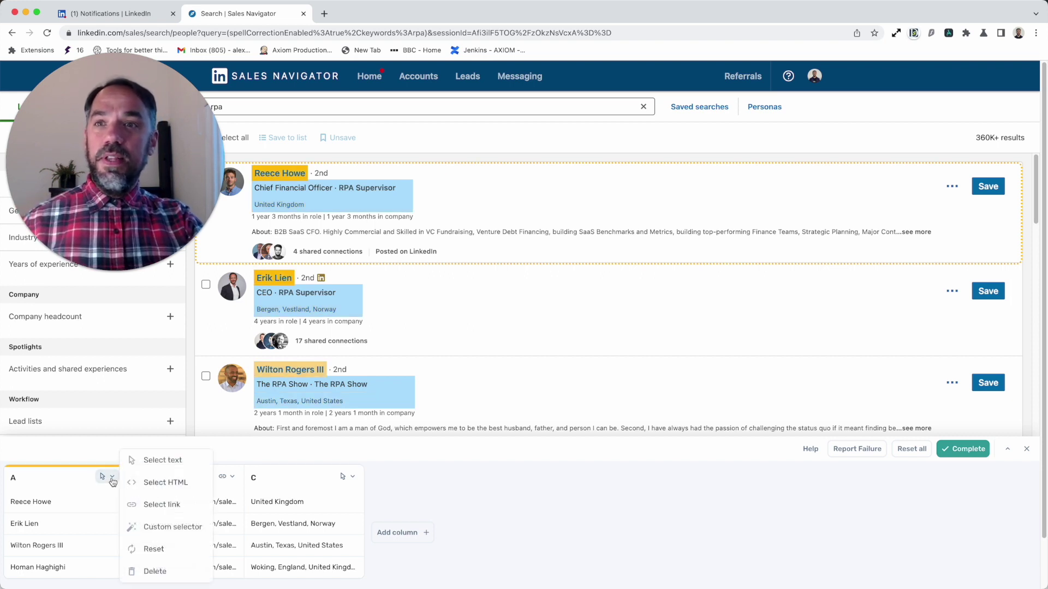
{"action": "left_click", "coordinate": [159, 526]}
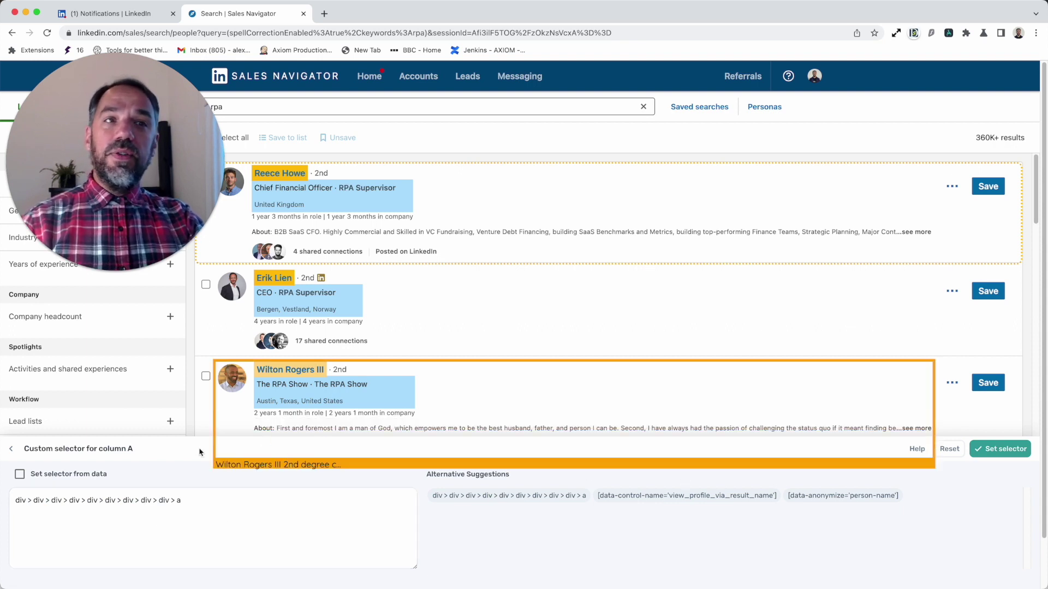
- Finish the div path with 'a', then try the view_profile_via_result_name and person-name attribute suggestions
{"action": "left_click", "coordinate": [206, 511]}
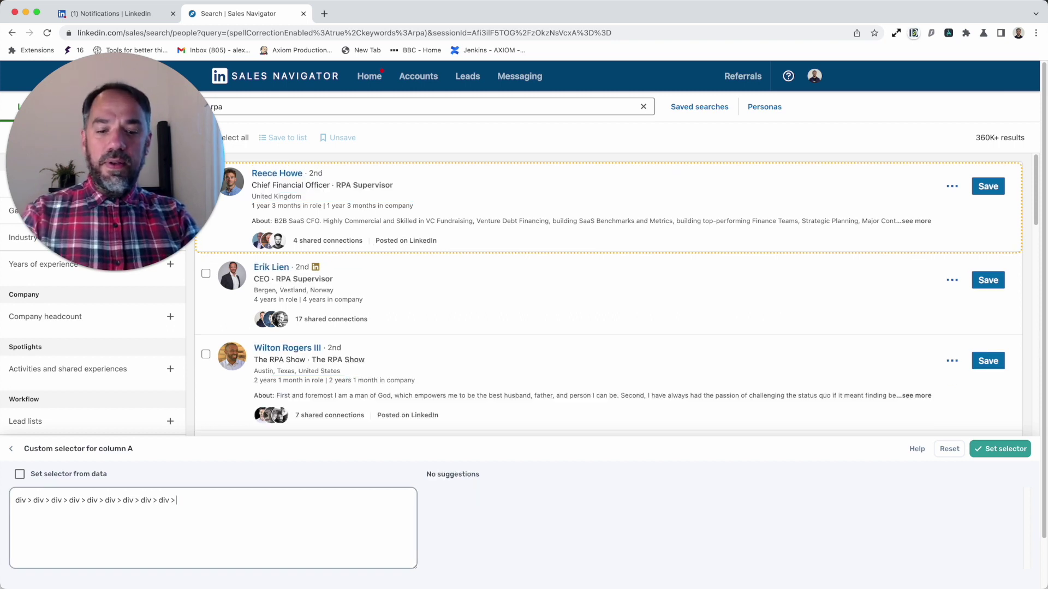
{"action": "type", "text": "a"}
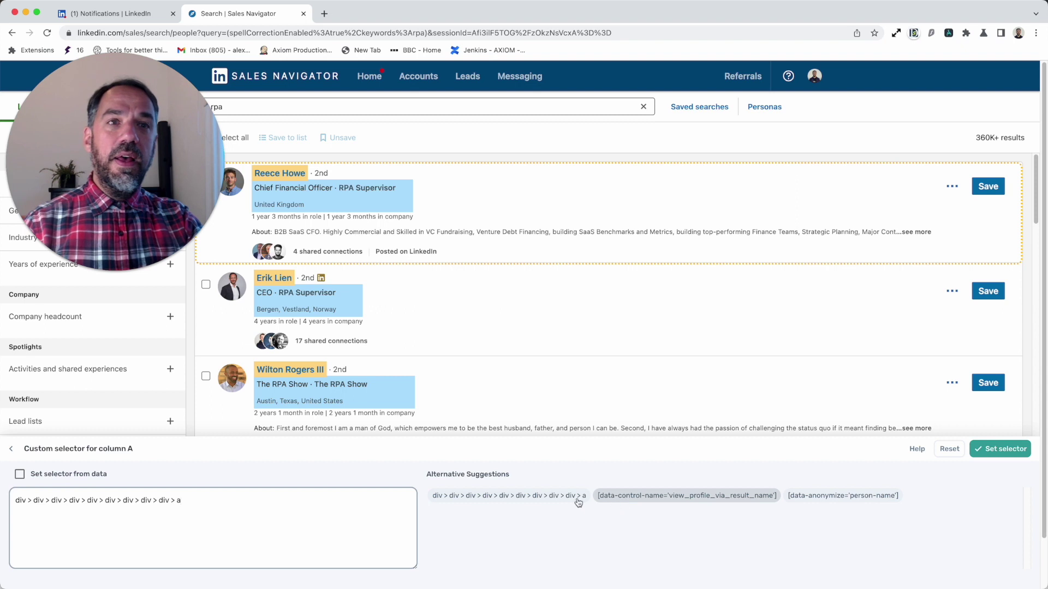
{"action": "left_click", "coordinate": [621, 499]}
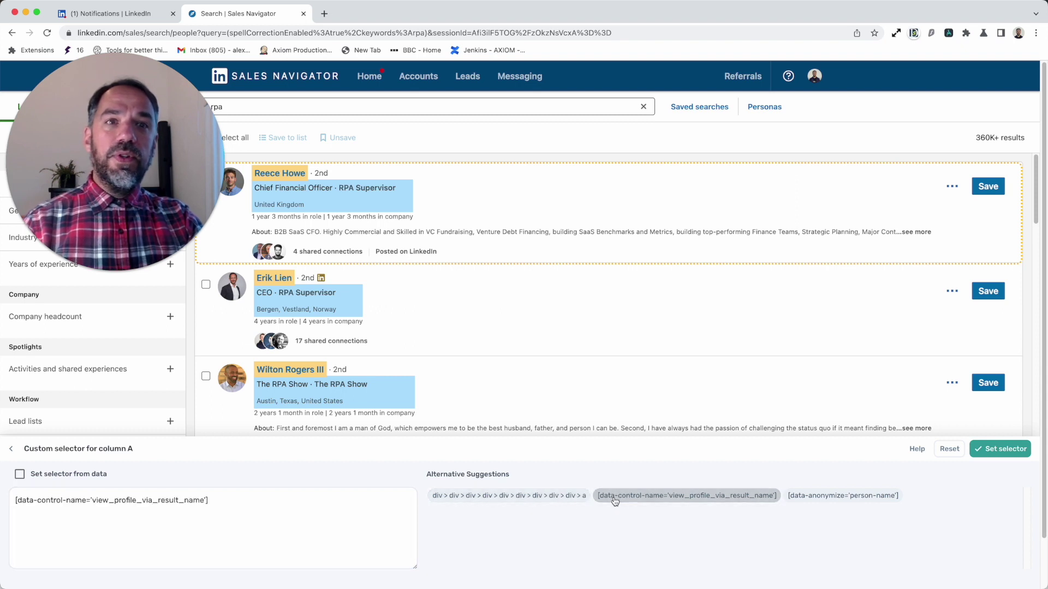
{"action": "left_click", "coordinate": [804, 498]}
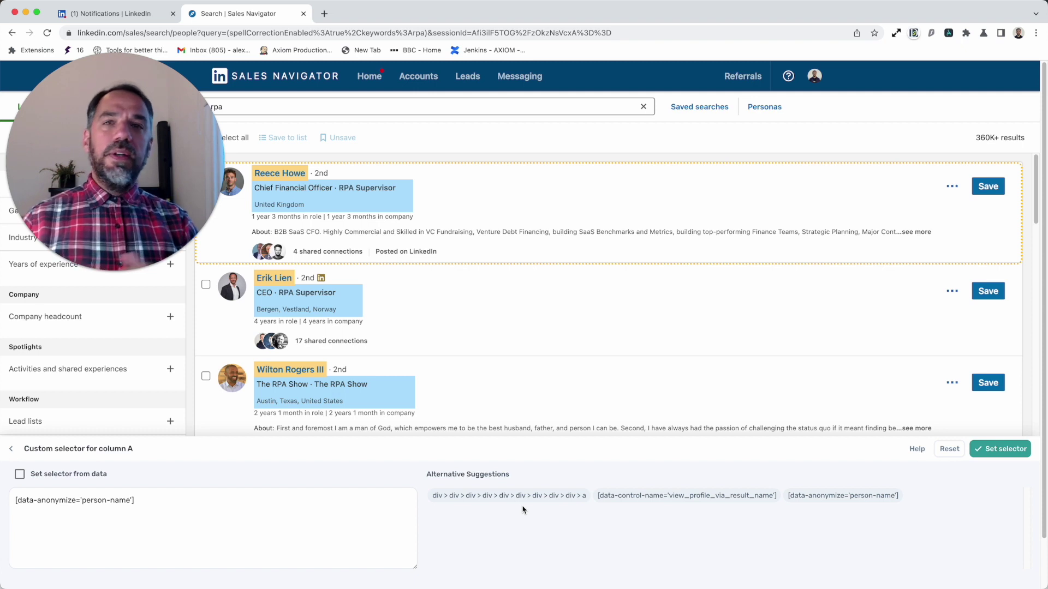
- Select and delete all of column A's custom selector text, leaving it empty
{"action": "left_click", "coordinate": [225, 511]}
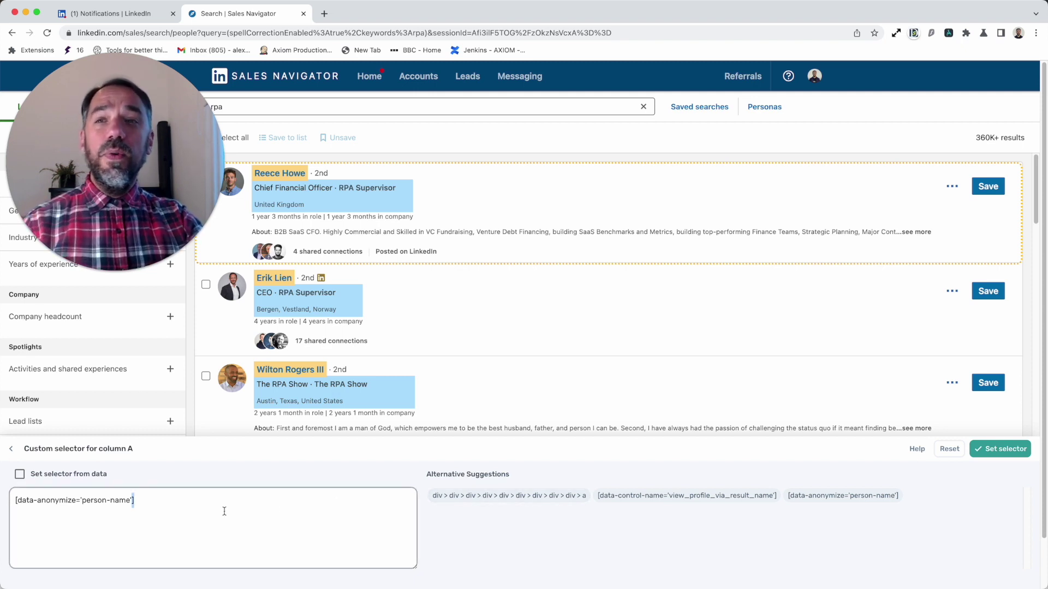
{"action": "key", "text": "super+a"}
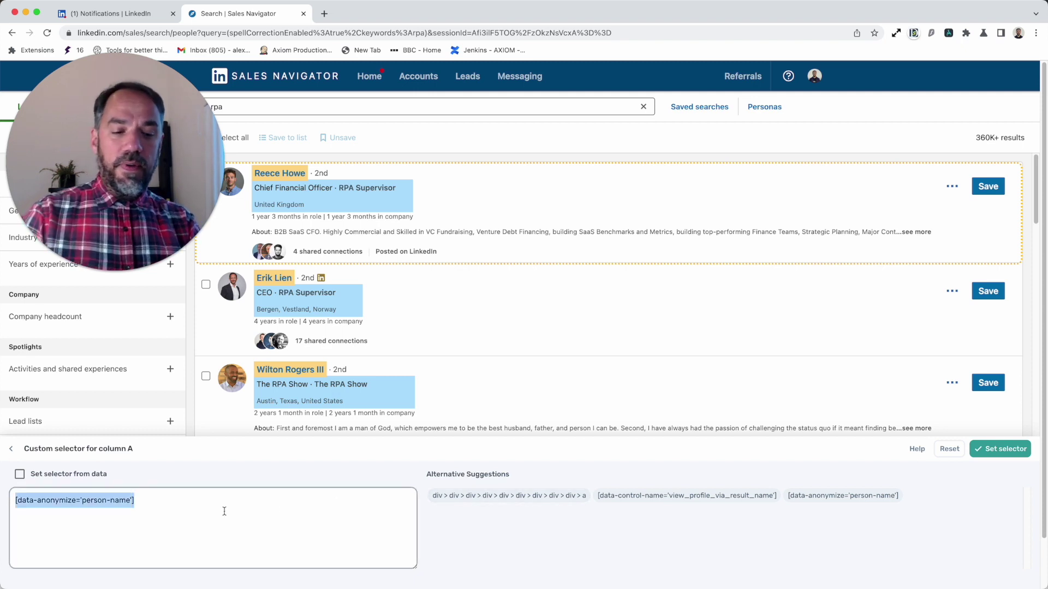
{"action": "key", "text": "BackSpace"}
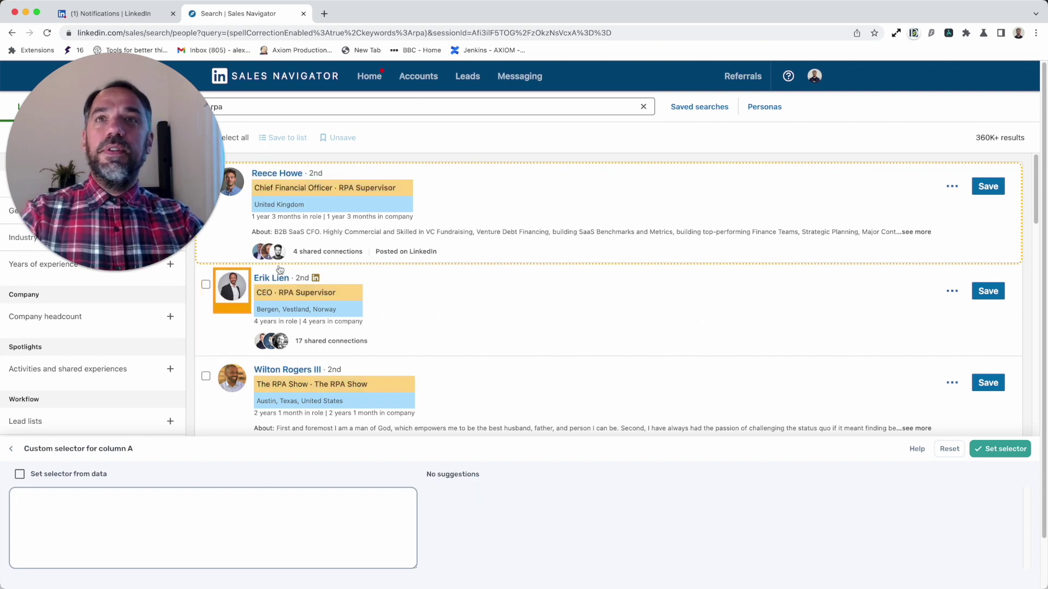
{"action": "left_click", "coordinate": [3, 3]}
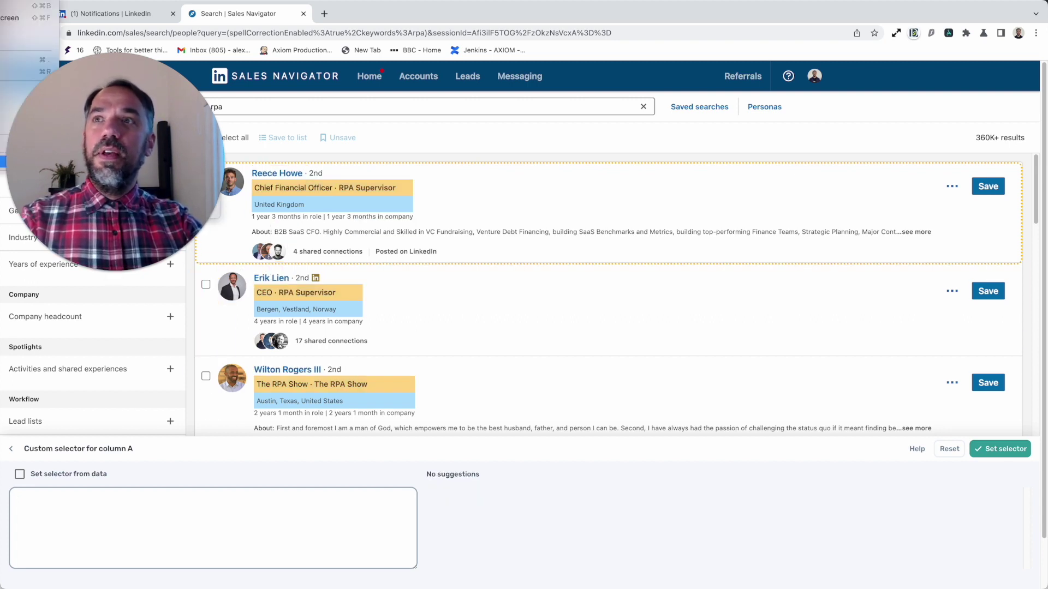
- Open the Sales Navigator page's HTML source in a new tab, then return to the results
{"action": "left_click", "coordinate": [154, 139]}
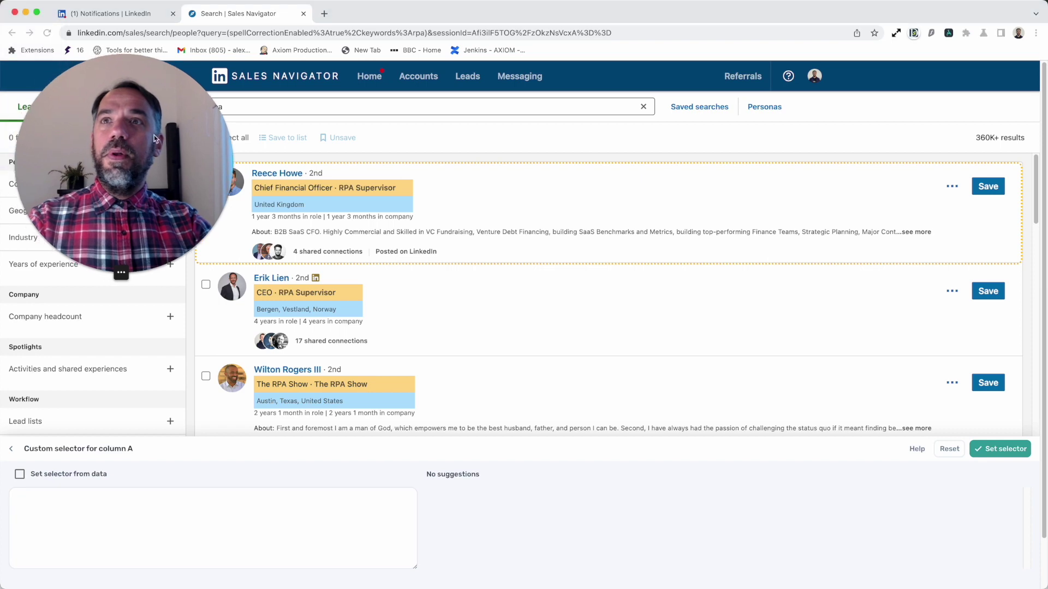
{"action": "left_click", "coordinate": [3, 3]}
{"action": "mouse_move", "coordinate": [53, 162]}
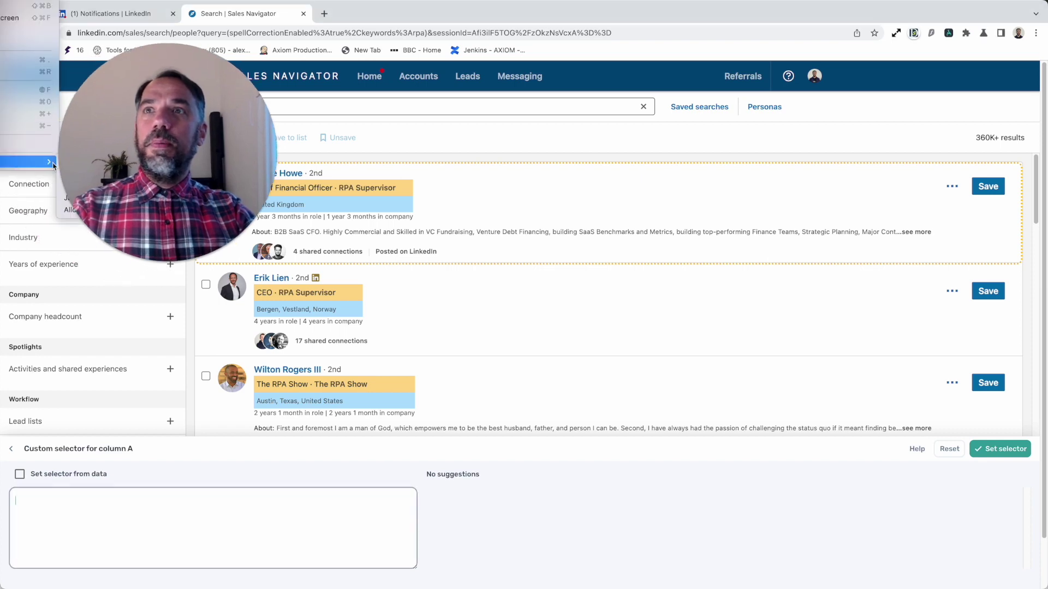
{"action": "left_click", "coordinate": [87, 162]}
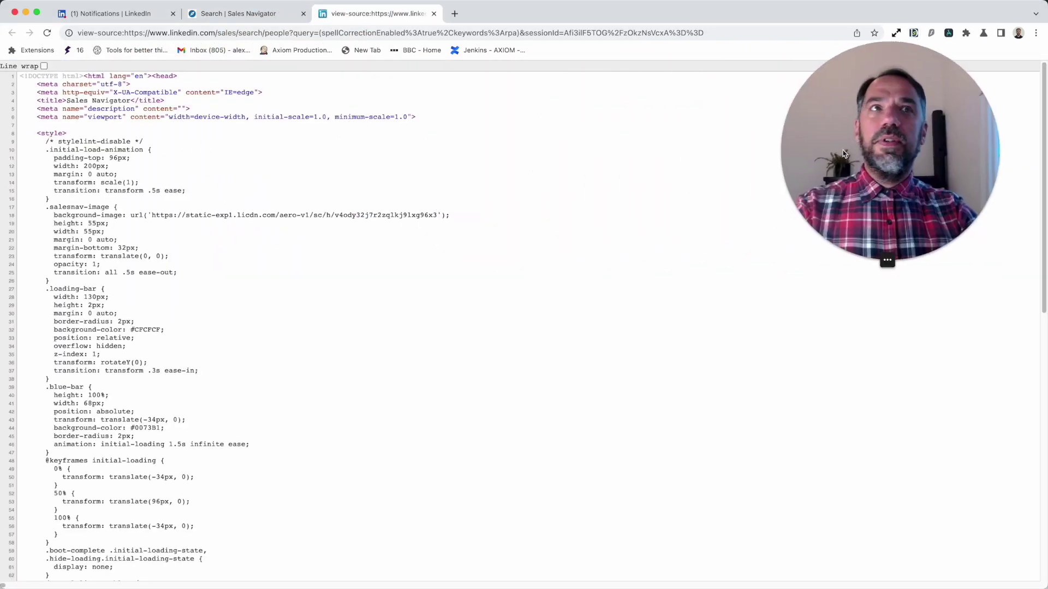
{"action": "left_click", "coordinate": [232, 15]}
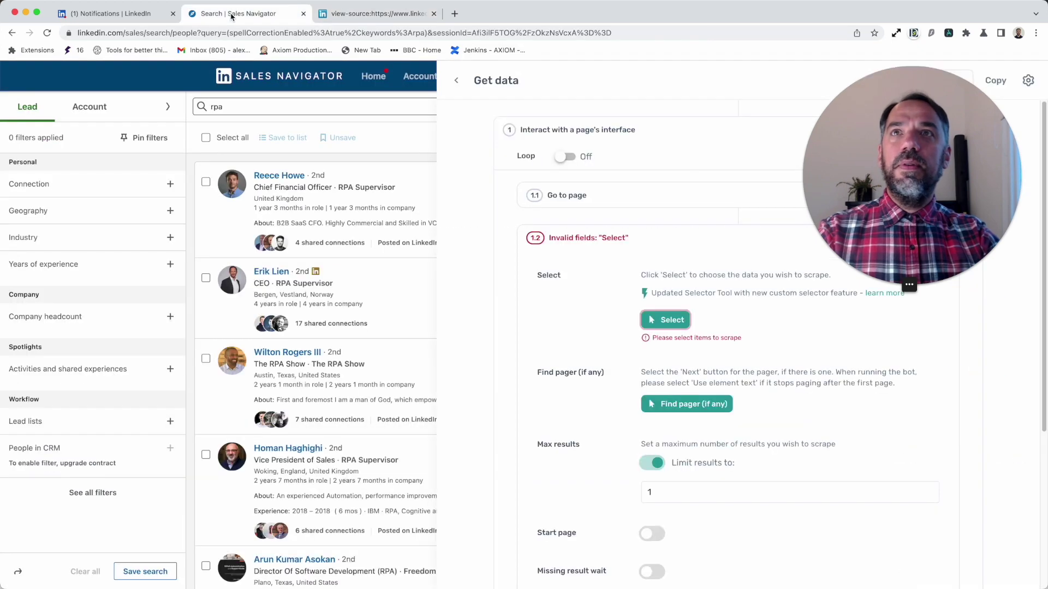
- In Developer Tools, inspect the first lead's name link and its data-control-name attribute, then close DevTools
{"action": "left_click", "coordinate": [3, 3]}
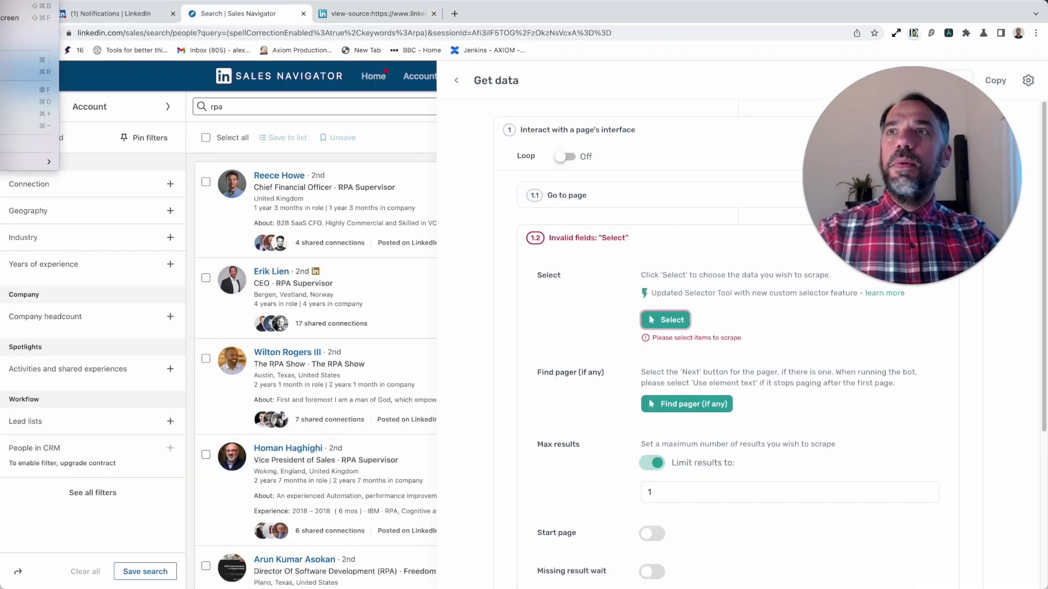
{"action": "mouse_move", "coordinate": [44, 162]}
{"action": "left_click", "coordinate": [82, 171]}
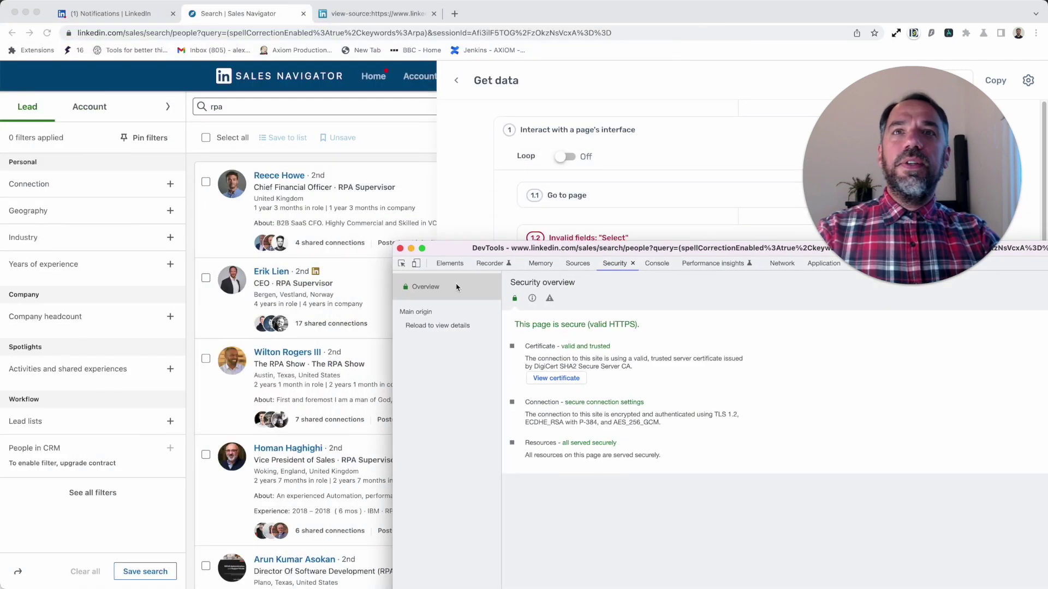
{"action": "left_click", "coordinate": [401, 263]}
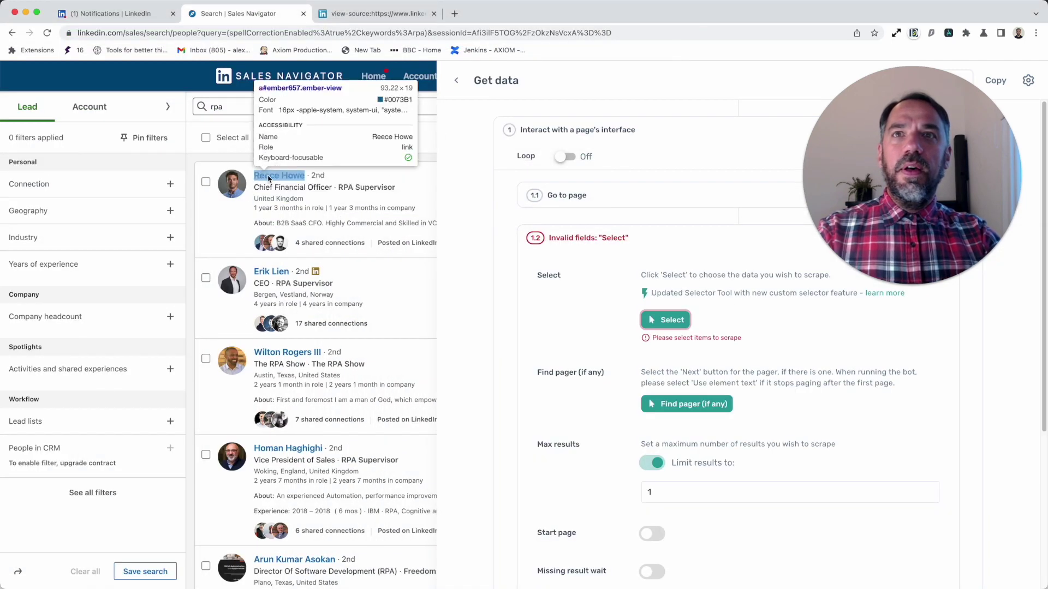
{"action": "left_click", "coordinate": [268, 178]}
{"action": "left_click_drag", "start_coordinate": [567, 247], "coordinate": [479, 127]}
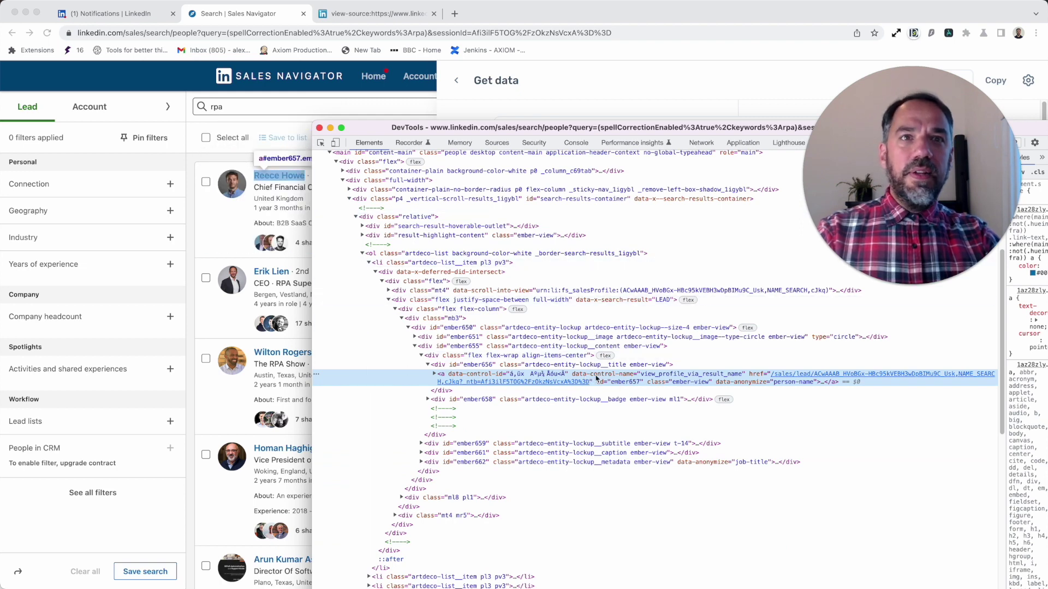
{"action": "double_click", "coordinate": [596, 377]}
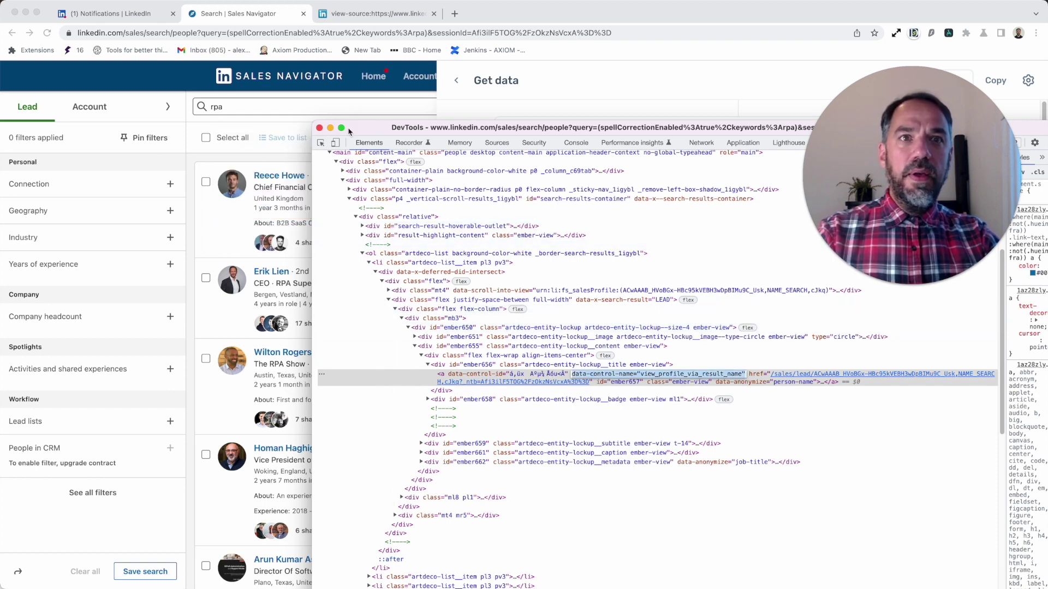
{"action": "left_click", "coordinate": [319, 128]}
- Reopen the picker and set column A's custom selector to a[data-control-name="view_profile_via_result_name"]
{"action": "left_click", "coordinate": [658, 320]}
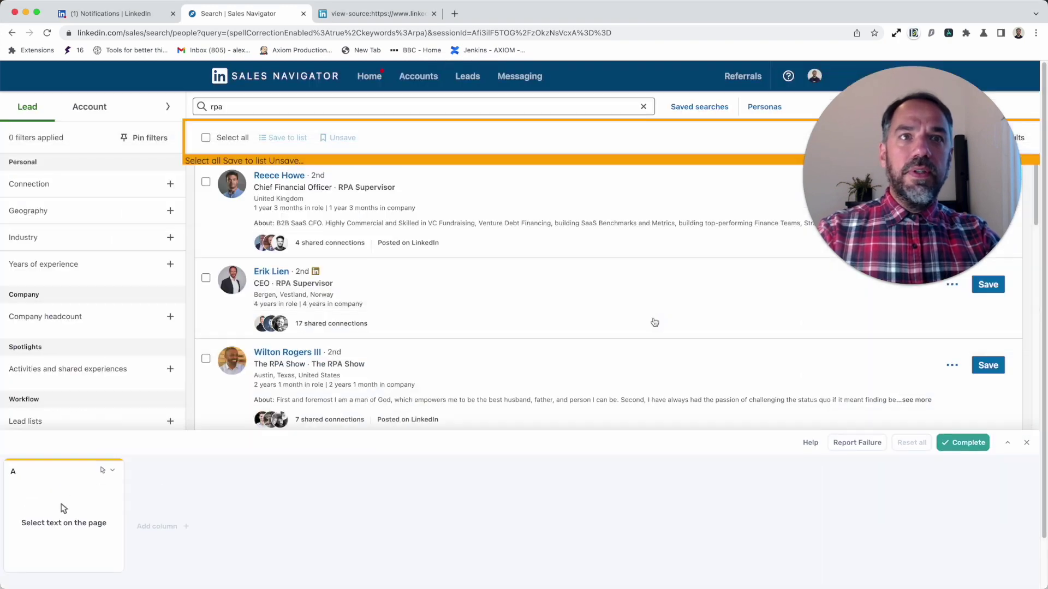
{"action": "left_click", "coordinate": [120, 478]}
{"action": "left_click", "coordinate": [155, 526]}
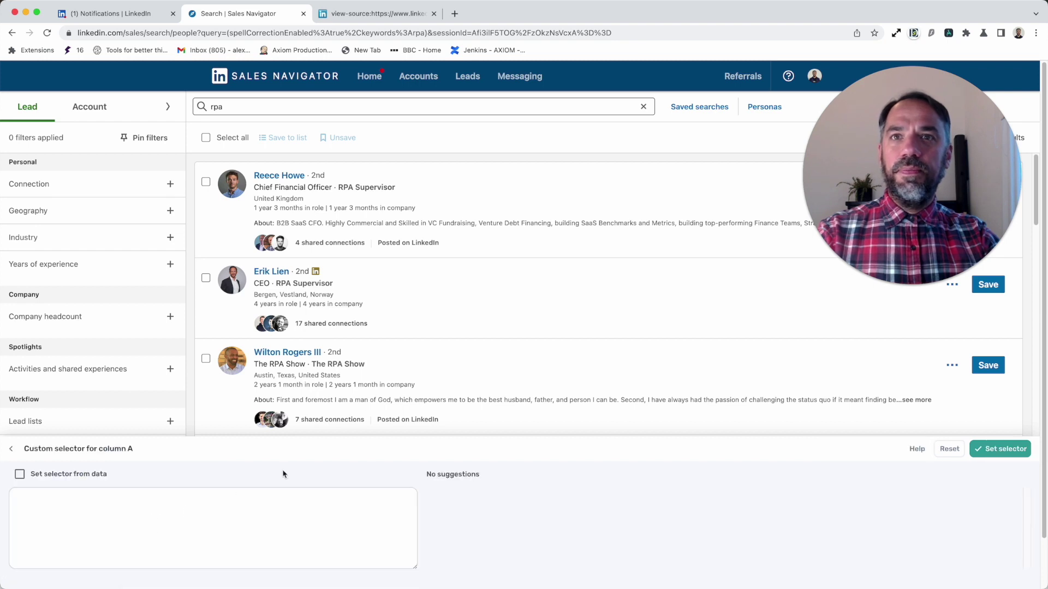
{"action": "left_click", "coordinate": [190, 529]}
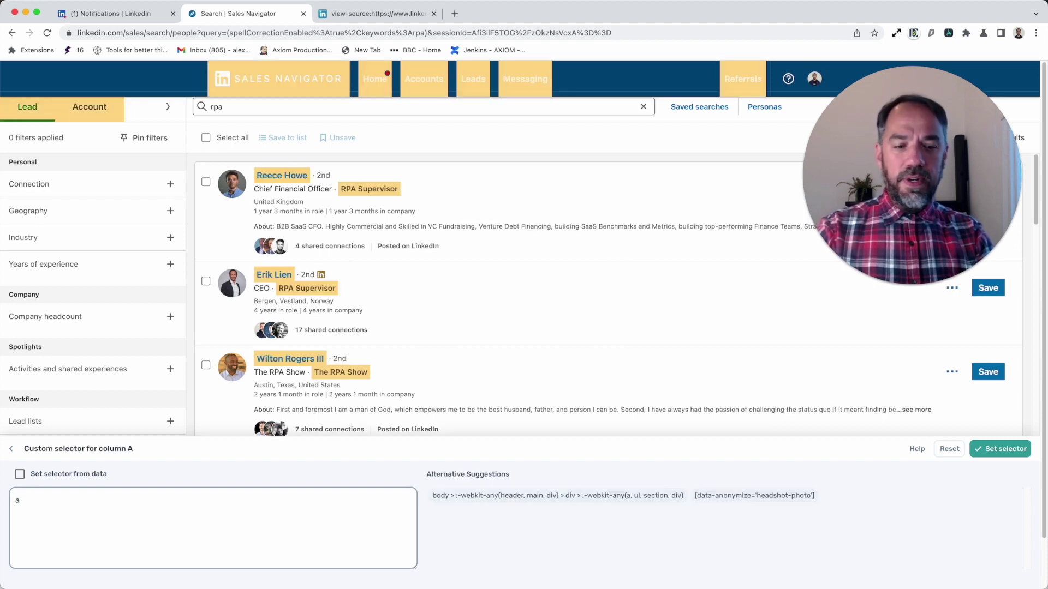
{"action": "type", "text": "a"}
{"action": "type", "text": "[data-control-name=\"view_profile_via_result_name\"]"}
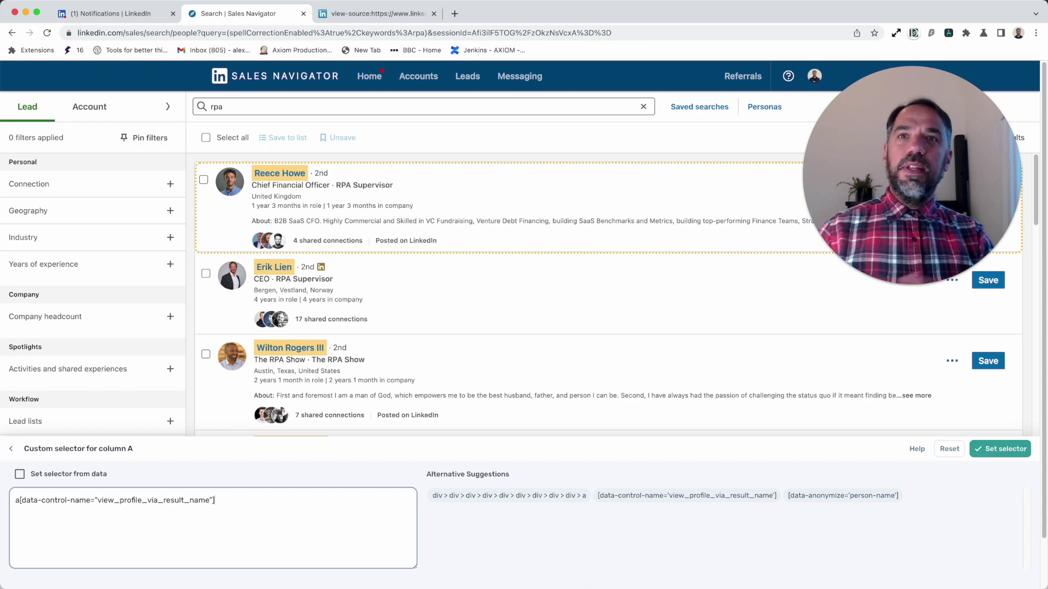
{"action": "scroll", "coordinate": [340, 387], "scroll_direction": "down", "scroll_amount": 10}
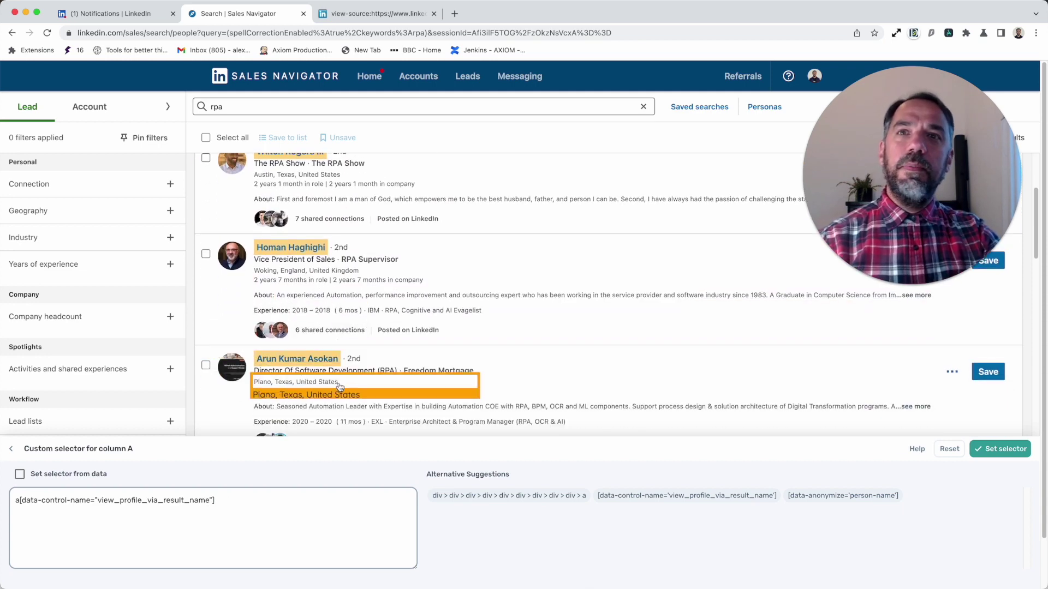
{"action": "scroll", "coordinate": [340, 387], "scroll_direction": "up", "scroll_amount": 8}
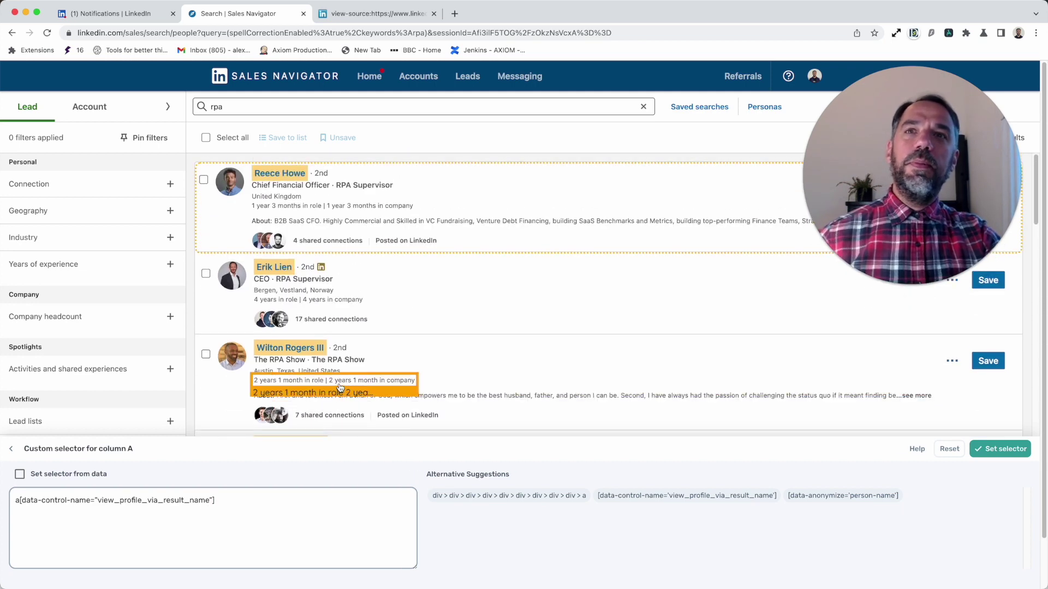